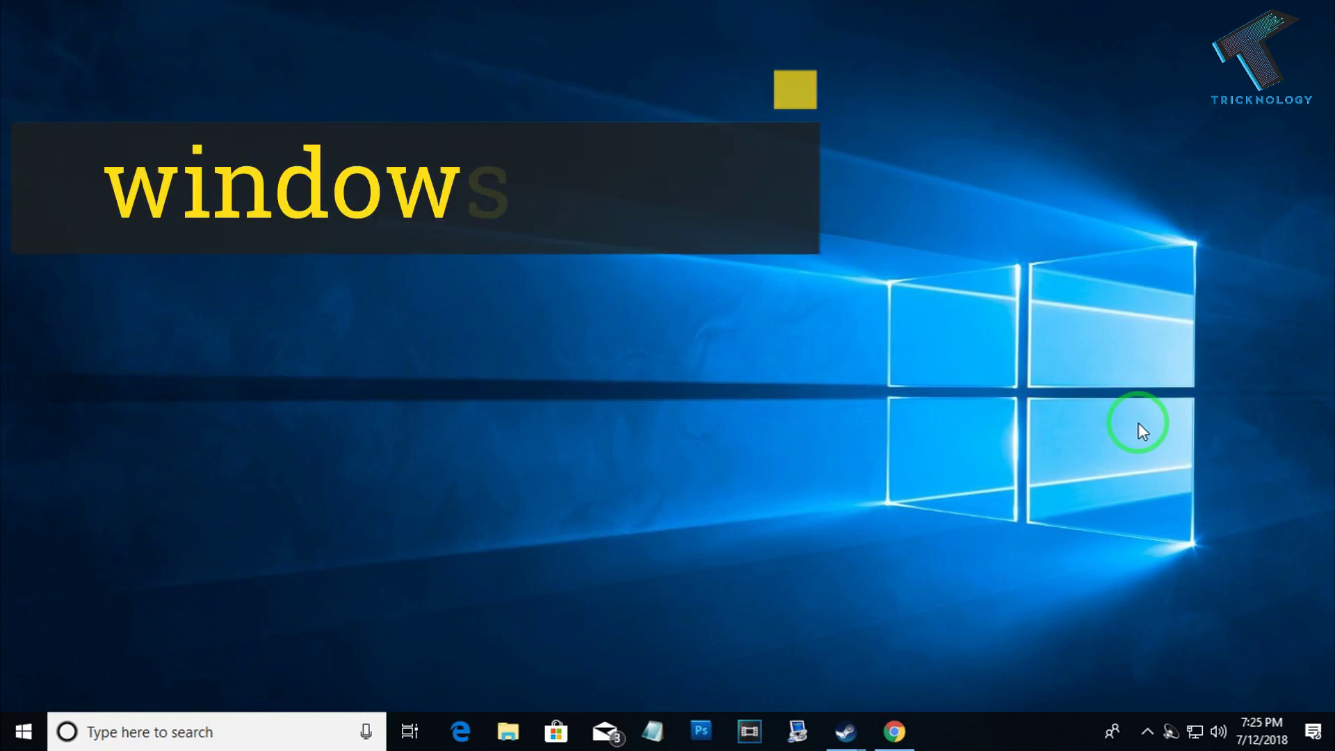
Run ncpa.cpl from the Run dialog to open Network Connections.
key("super+r")
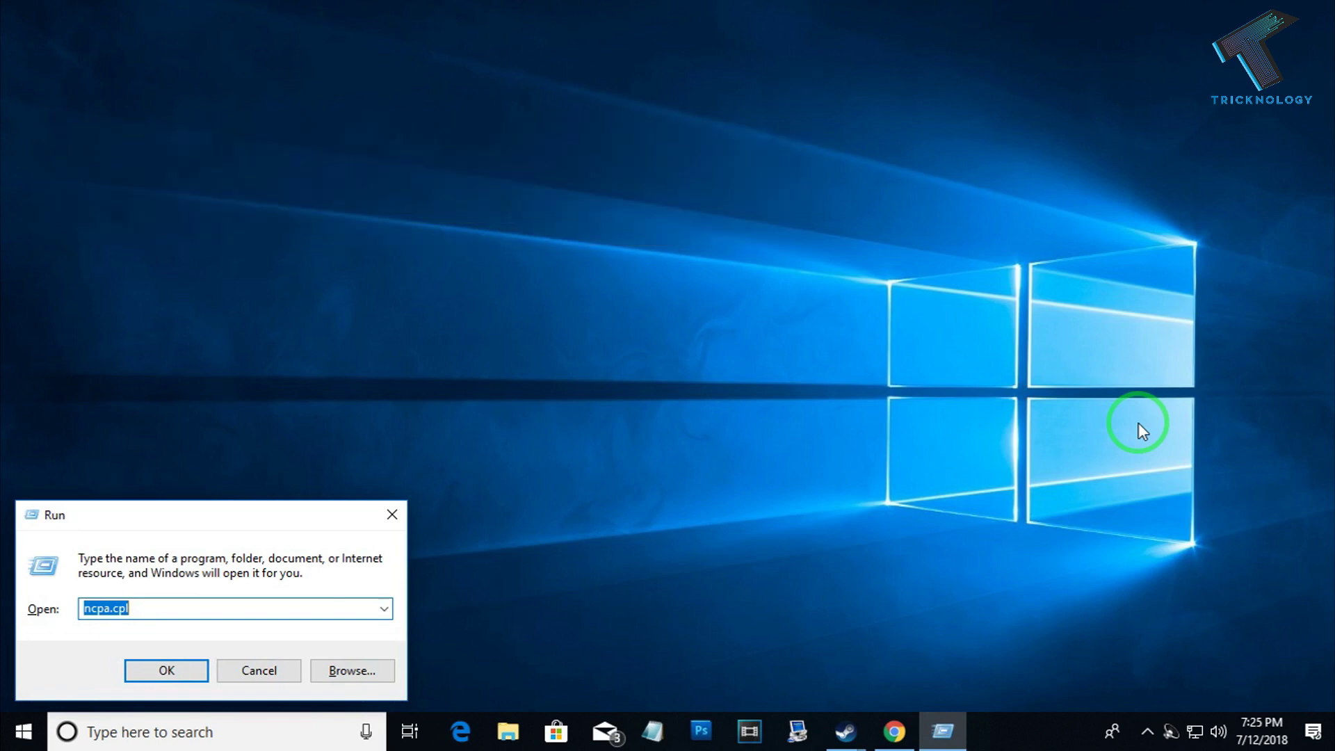
type("ncpa.")
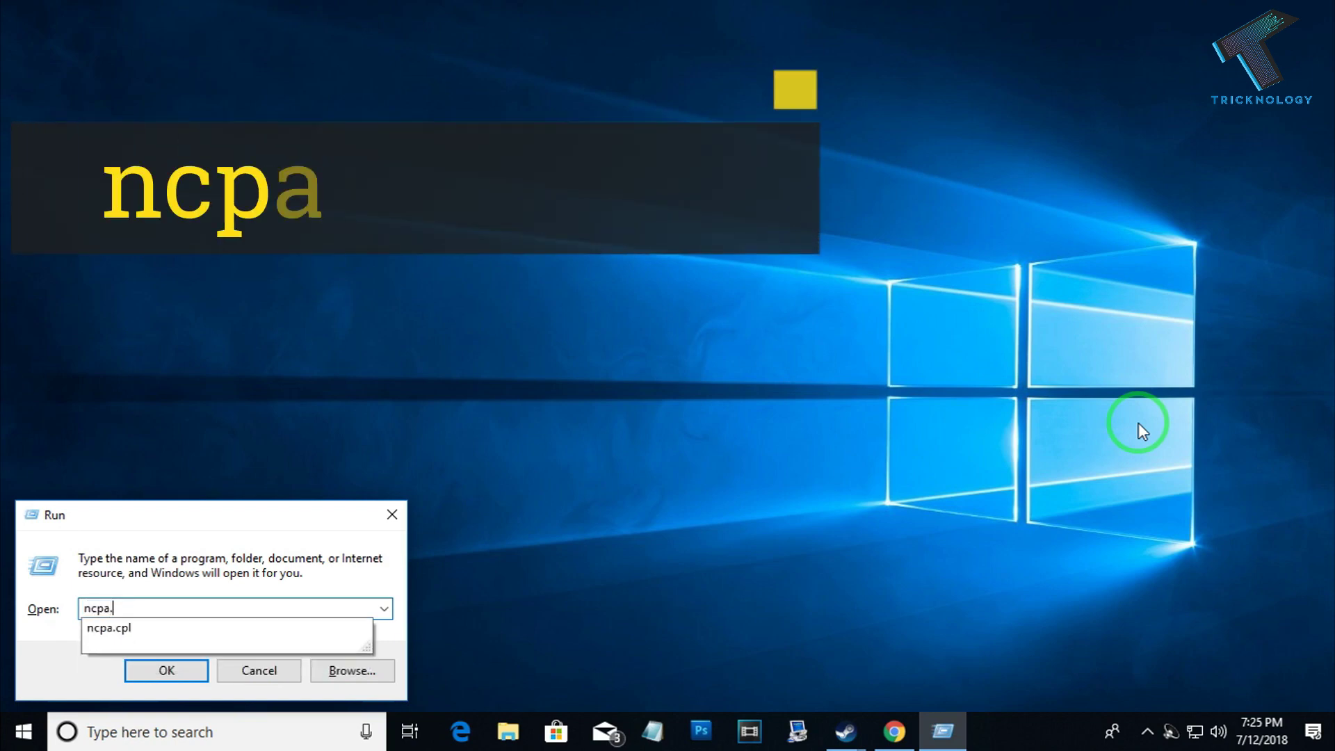
type("cpl")
key("Return")
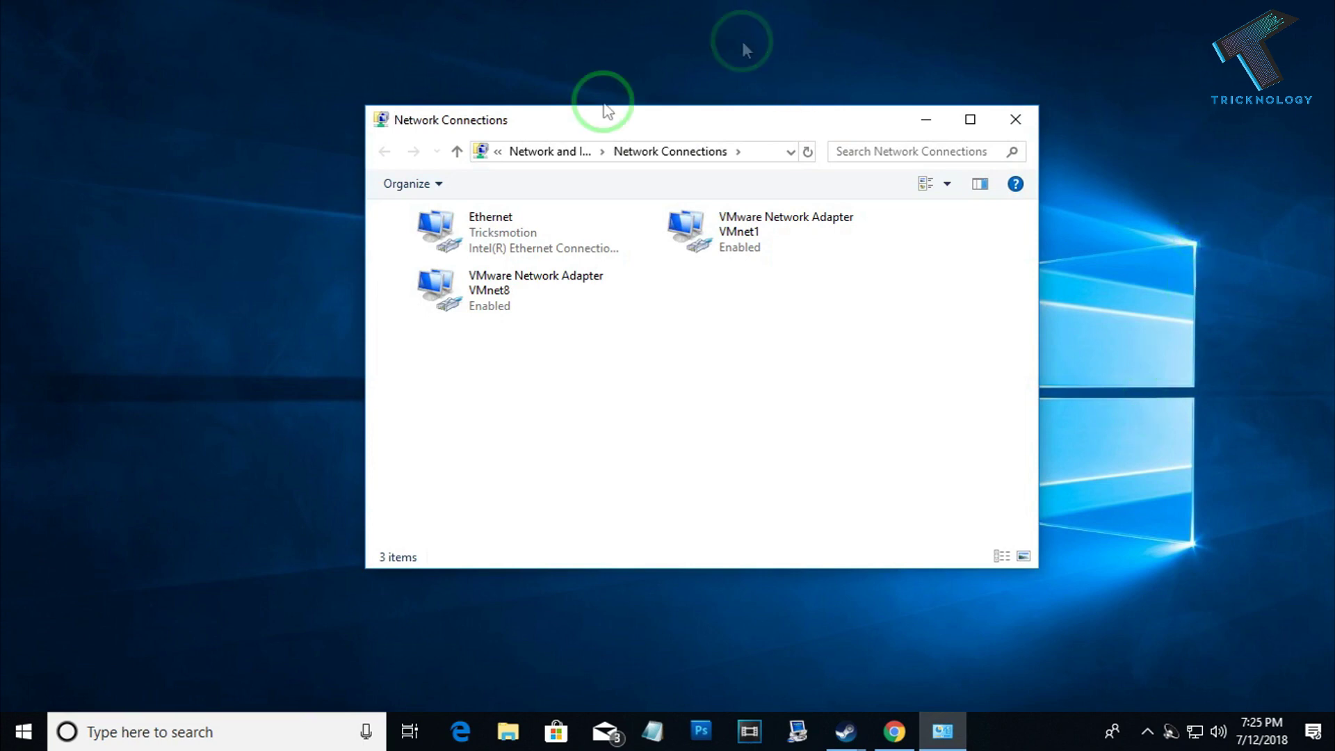
Check the Ethernet, VMnet1 and VMnet8 adapters, then show the Notepad note with 172.18.0.1 and 192.168.0.1.
left_click(532, 214)
left_click(703, 260)
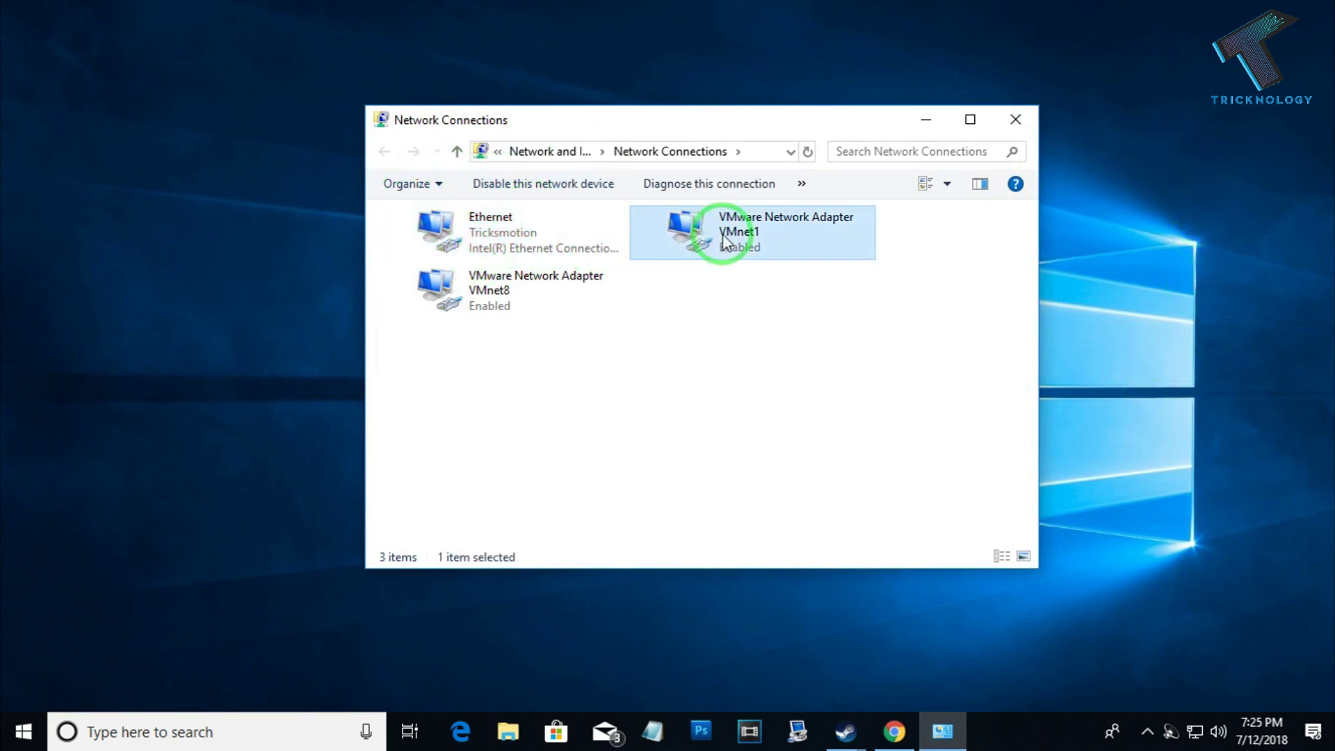
left_click(489, 304)
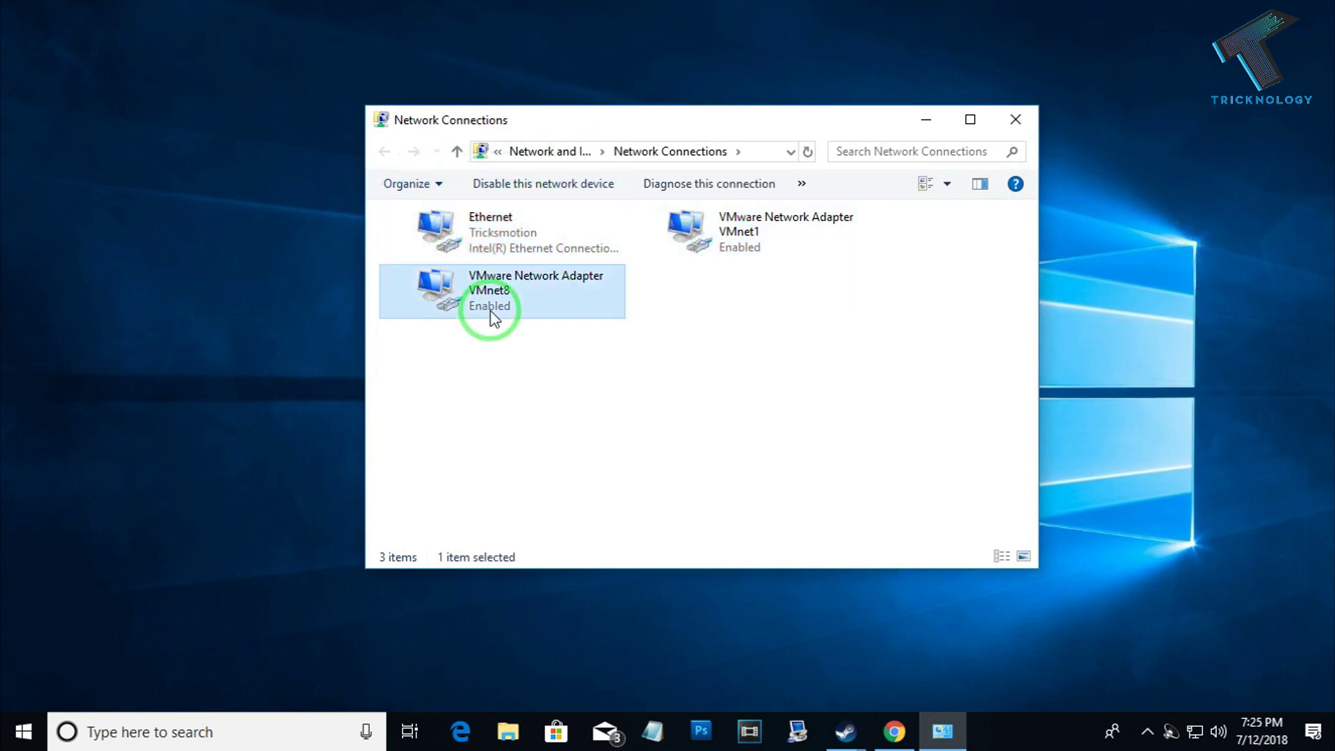
left_click(762, 253)
left_click(513, 250)
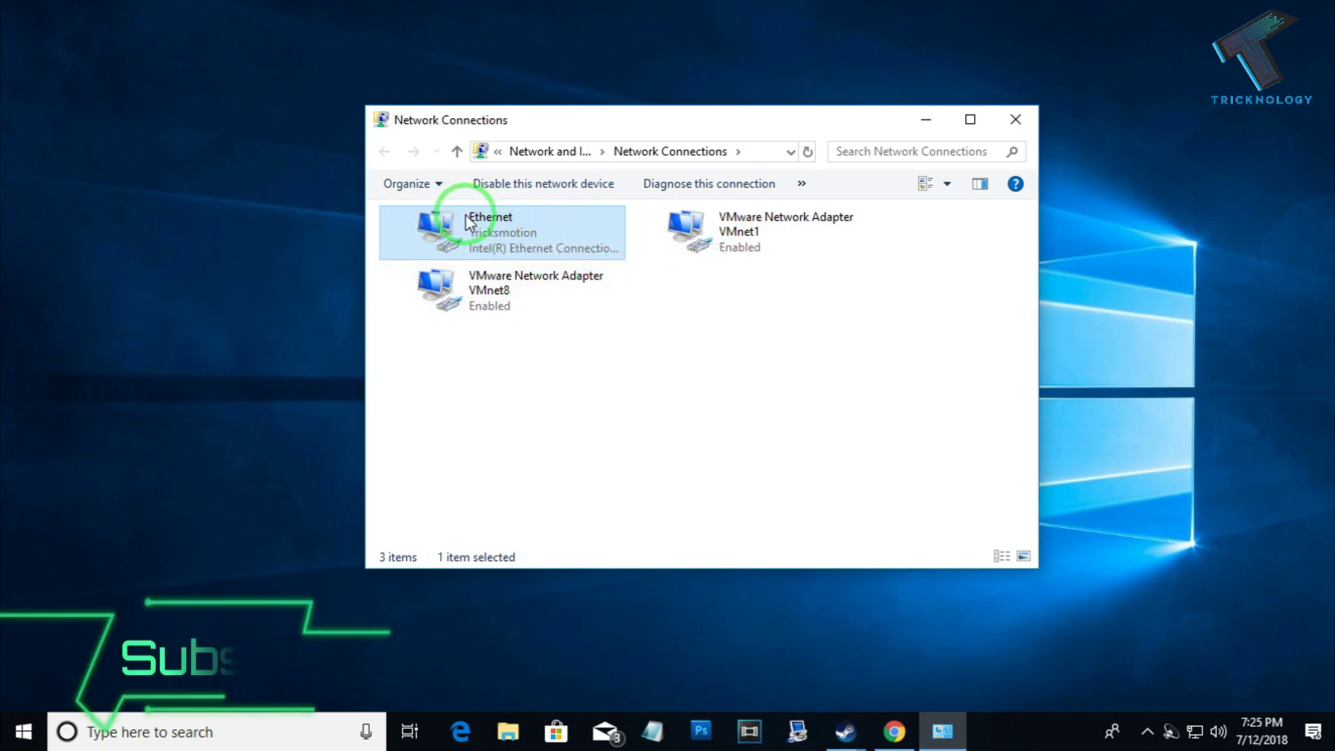
left_click(651, 730)
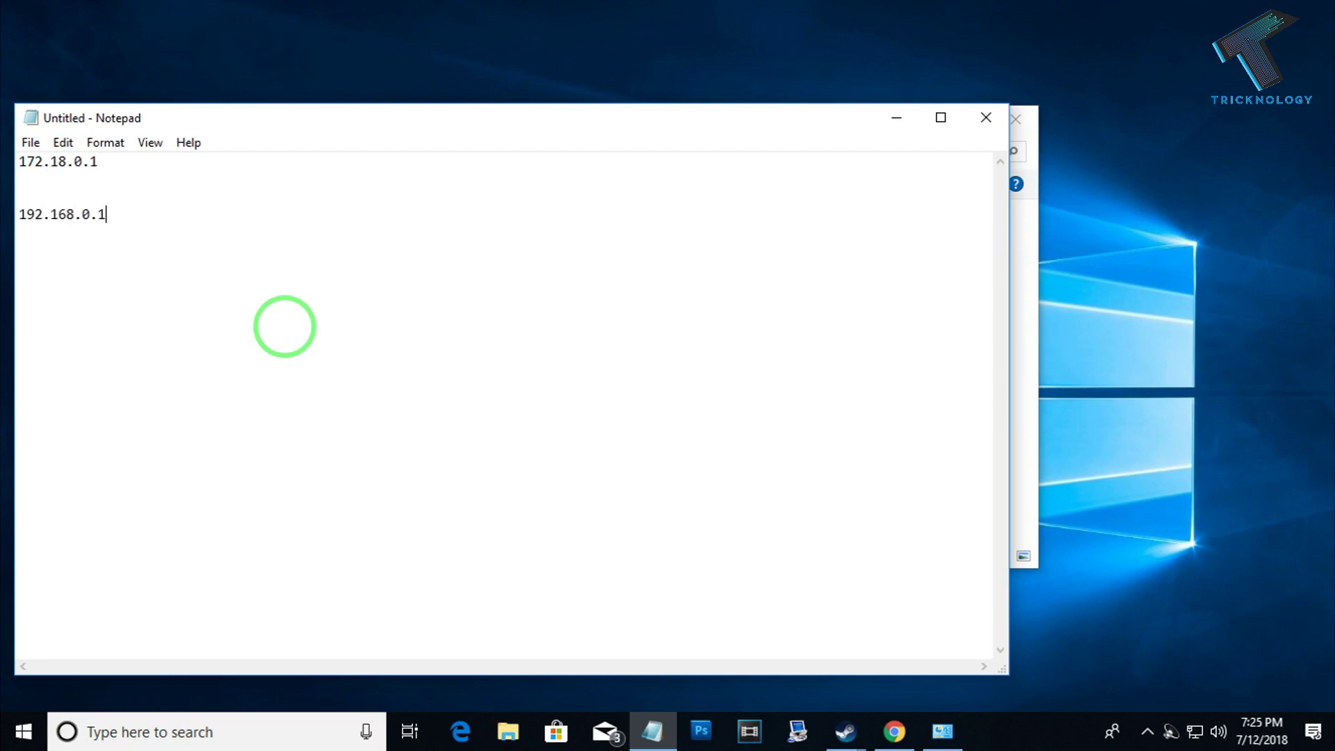
Open the Ethernet adapter's properties and its Internet Protocol Version 4 (TCP/IPv4) settings.
left_click(1022, 251)
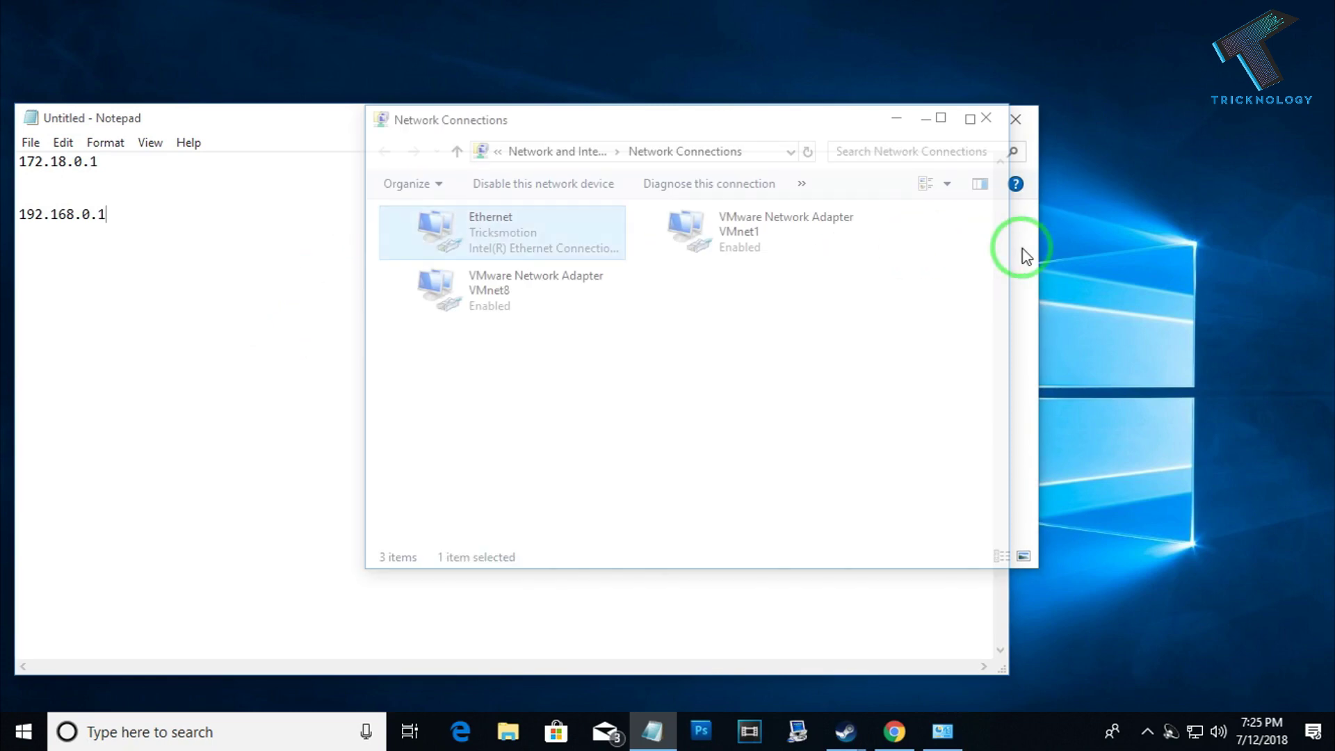
left_click_drag(487, 120, 631, 98)
right_click(581, 203)
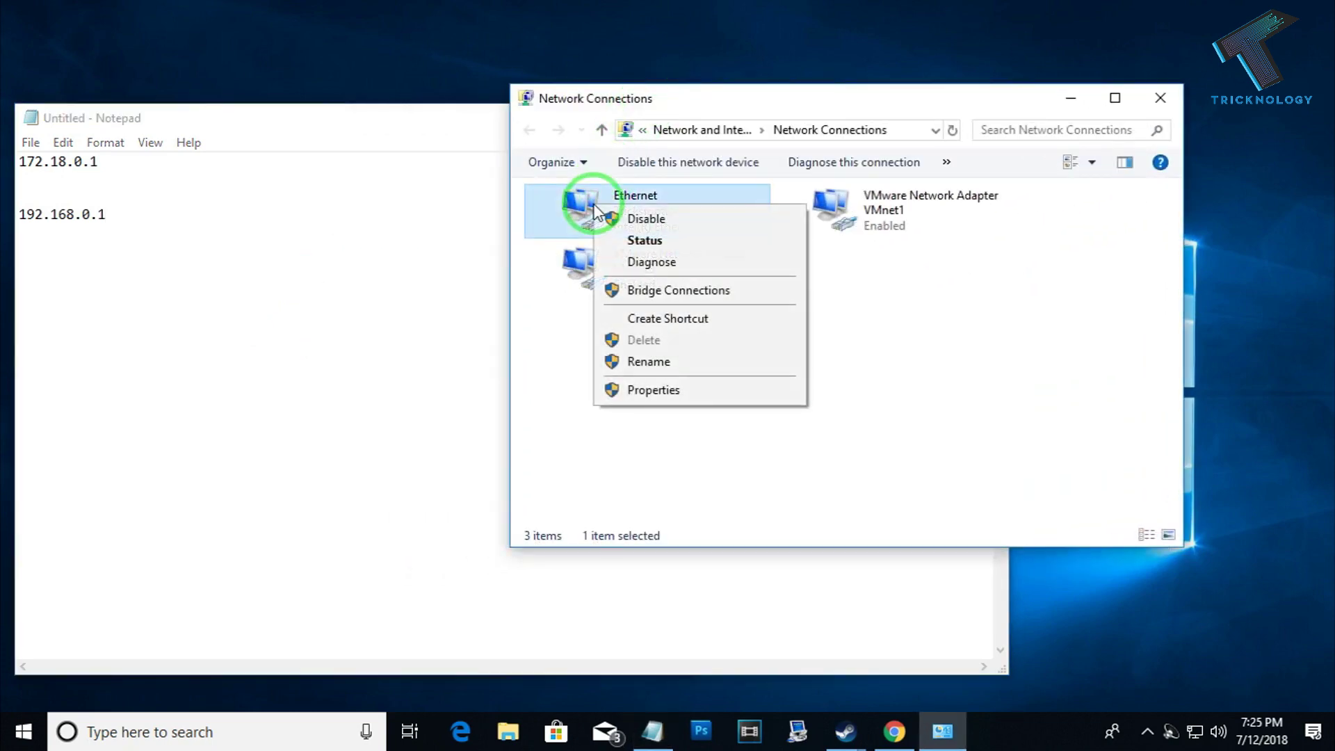
left_click(659, 391)
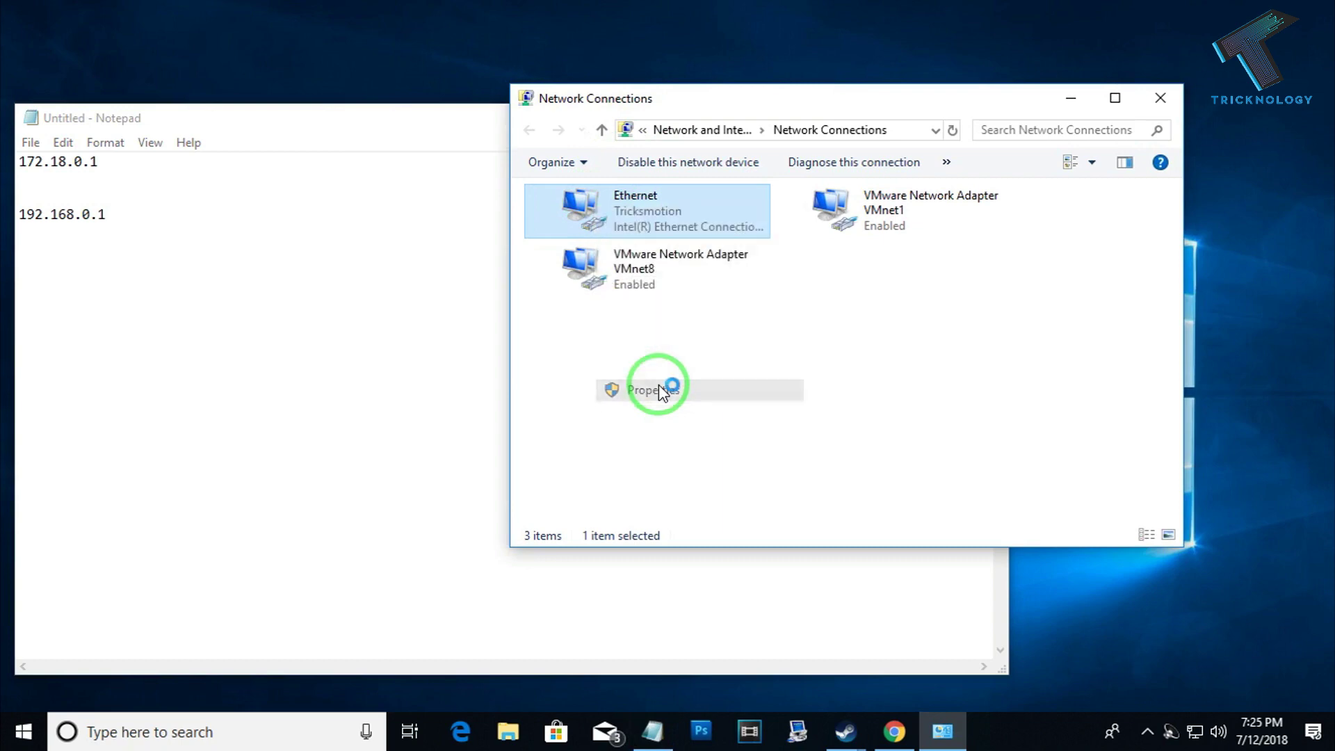
left_click(724, 406)
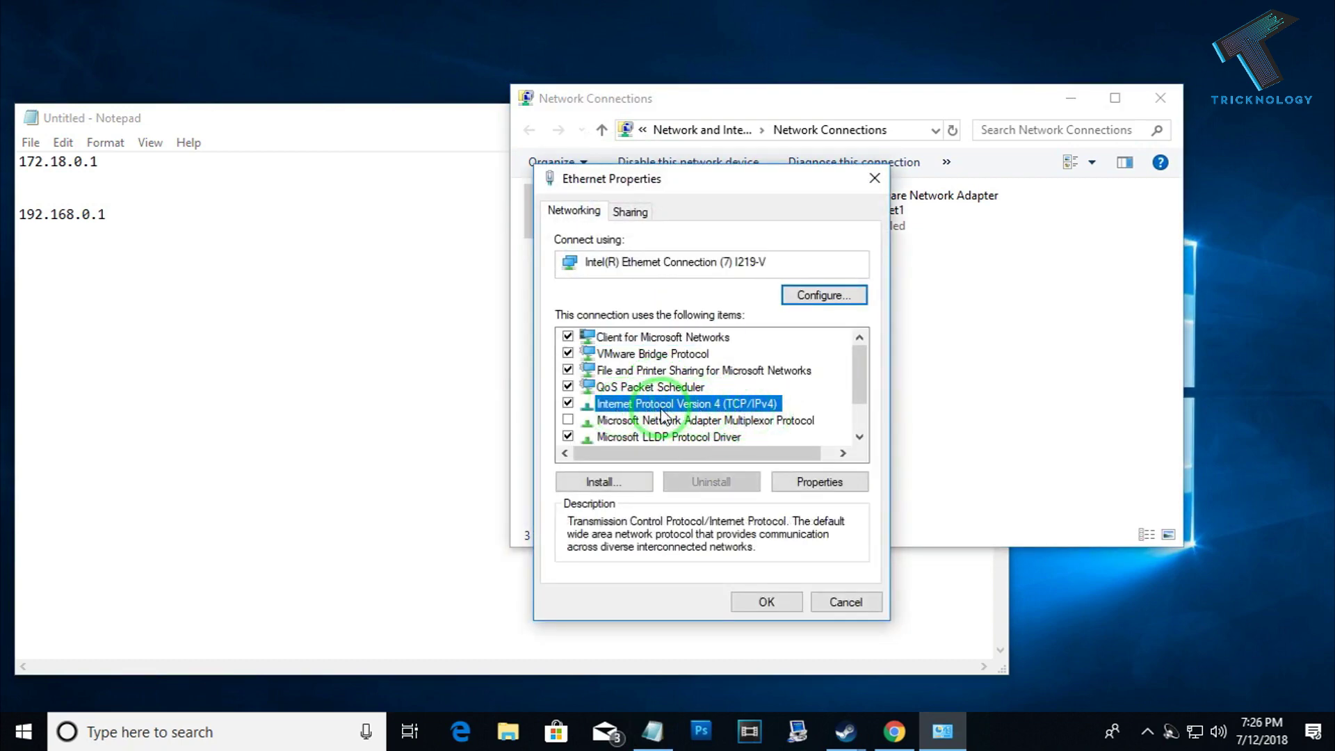
left_click(820, 482)
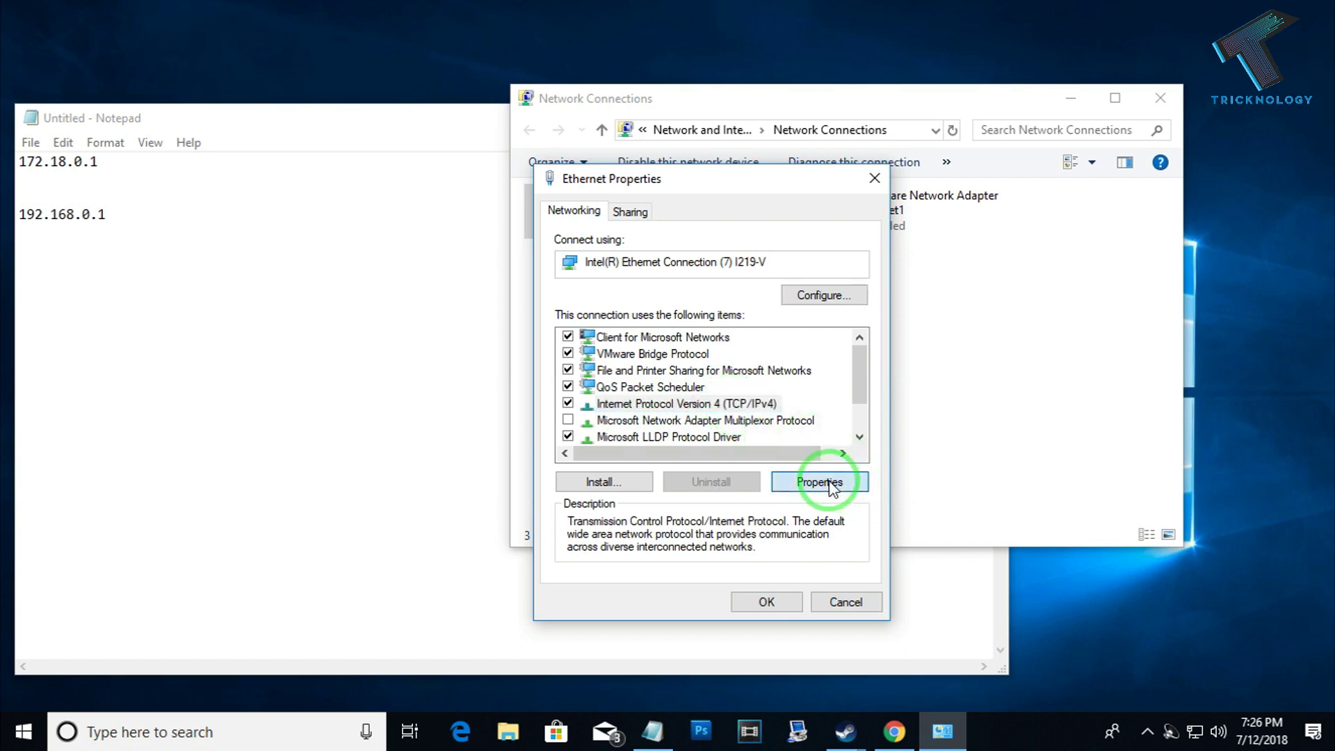
left_click(739, 406)
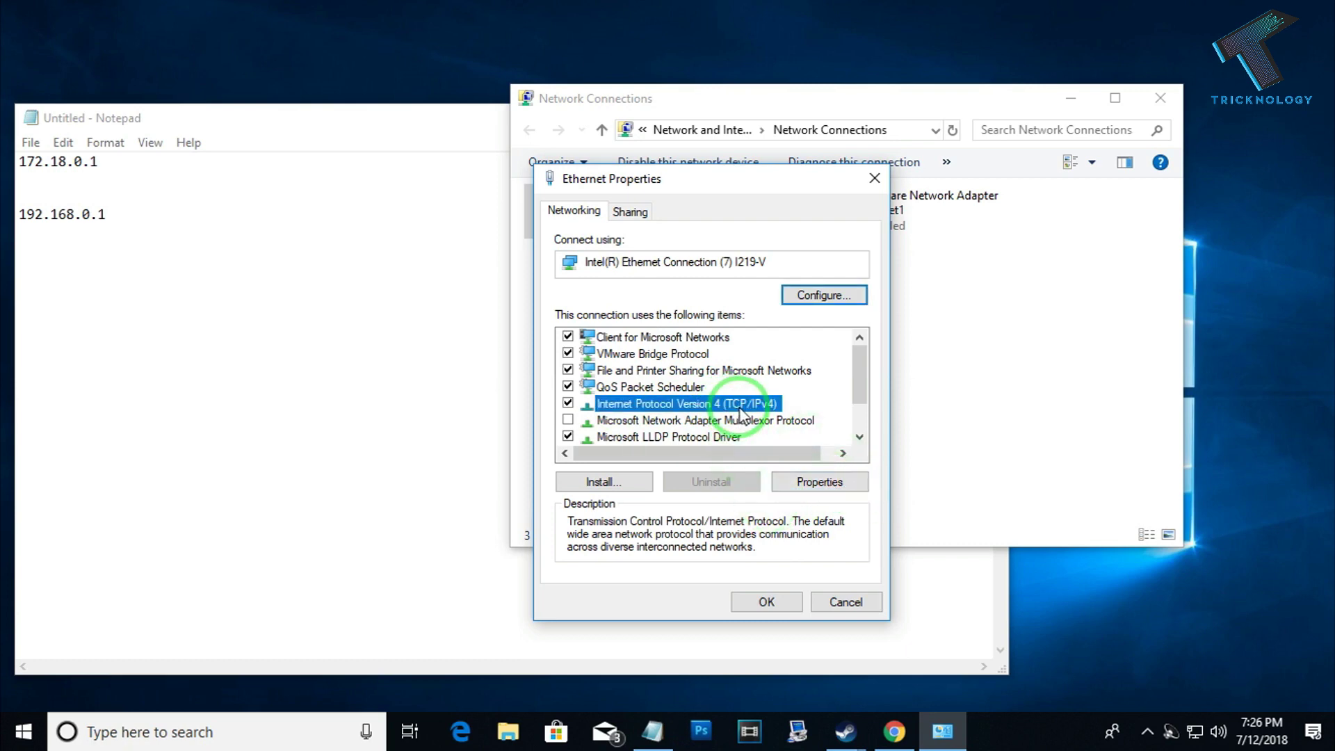
left_click(810, 481)
Set static IP 192.168.0.104/255.255.255.0, gateway 192.168.0.1, DNS 8.8.8.8 and 4.2.2.2, then open Advanced settings.
left_click(661, 397)
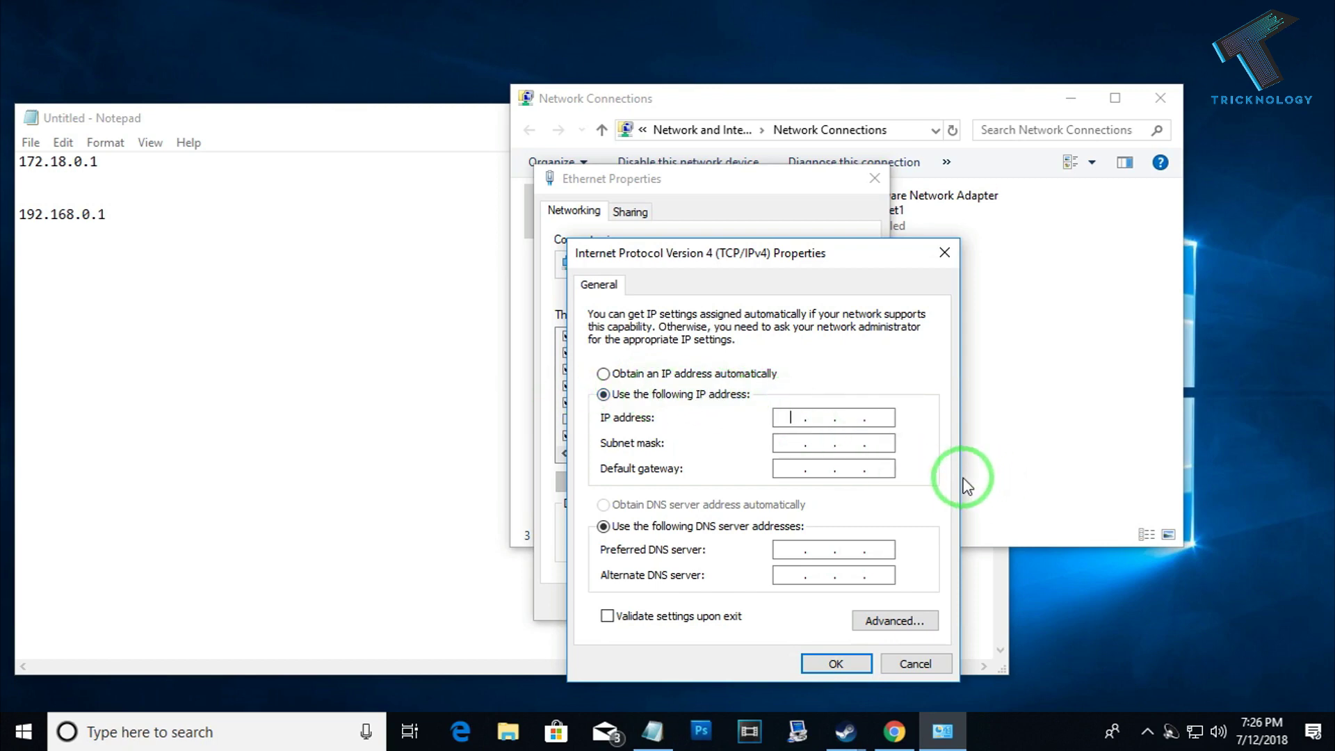
left_click_drag(107, 216, 3, 224)
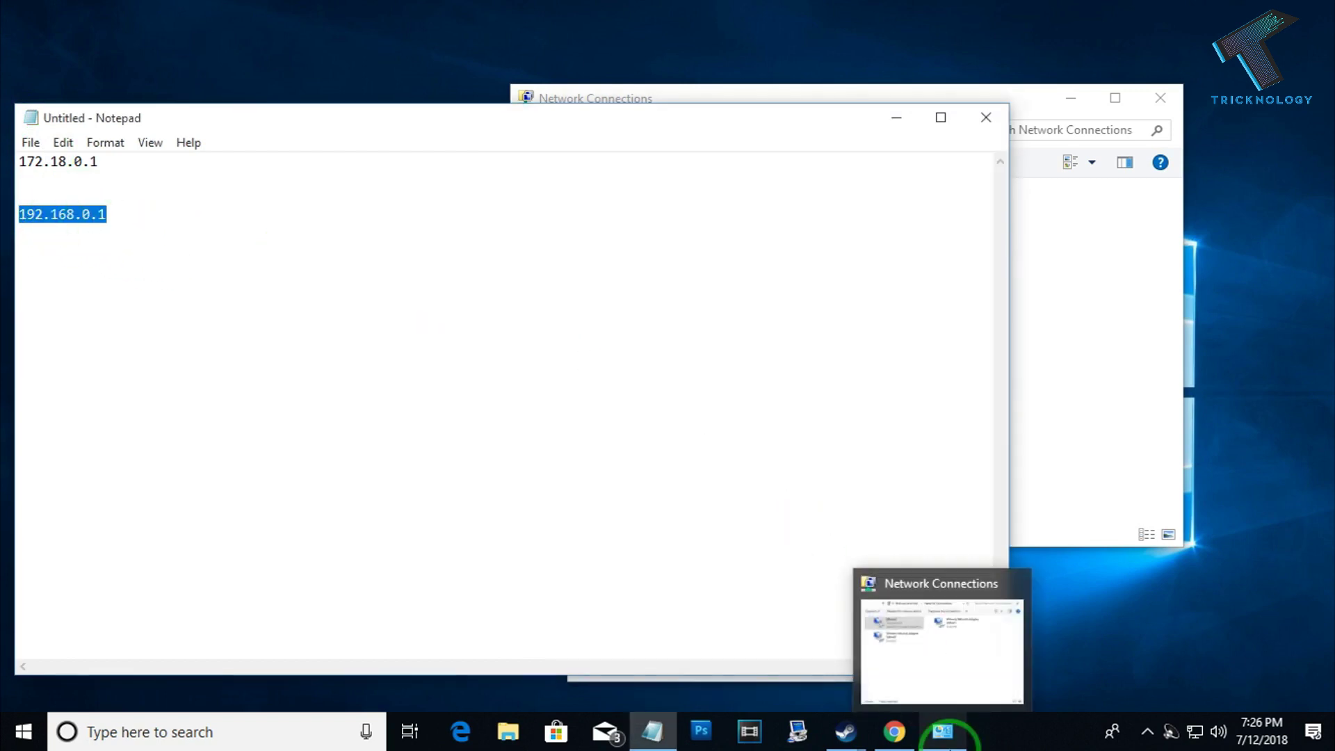
left_click(954, 736)
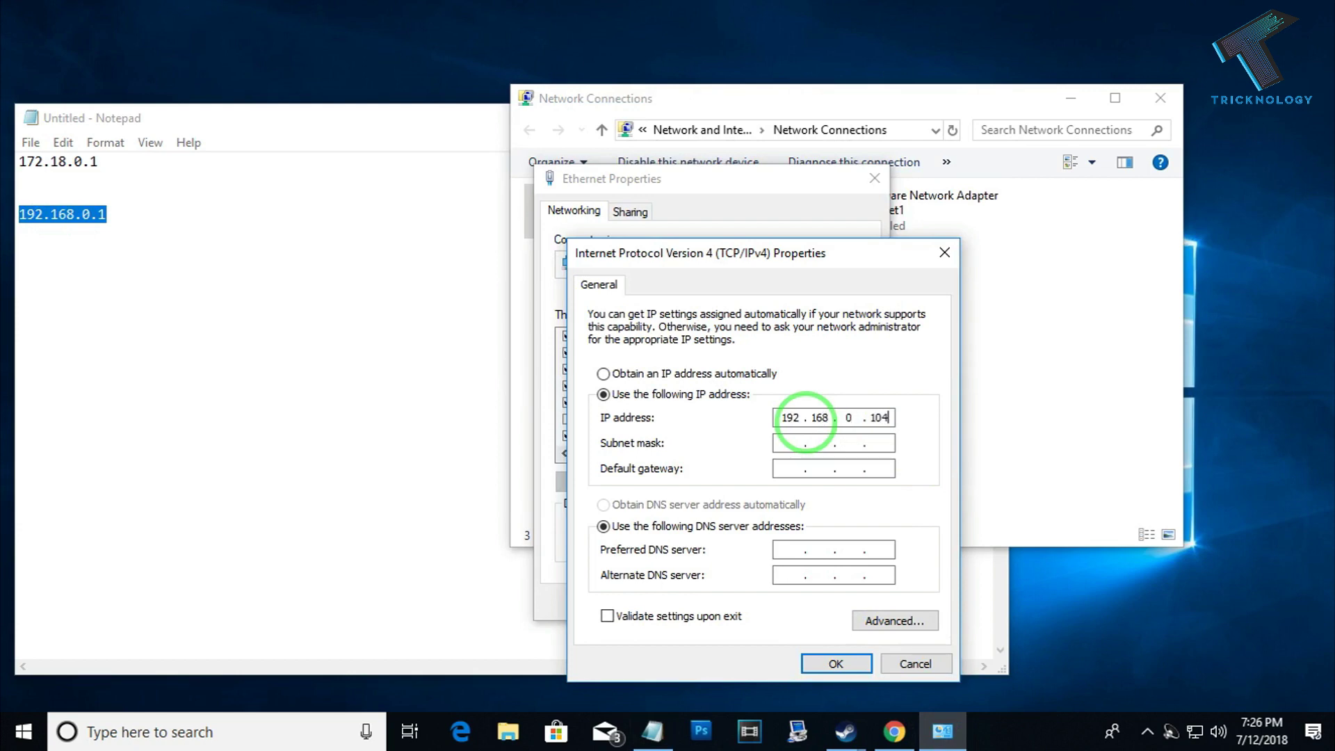
left_click_drag(98, 215, 188, 220)
left_click(943, 731)
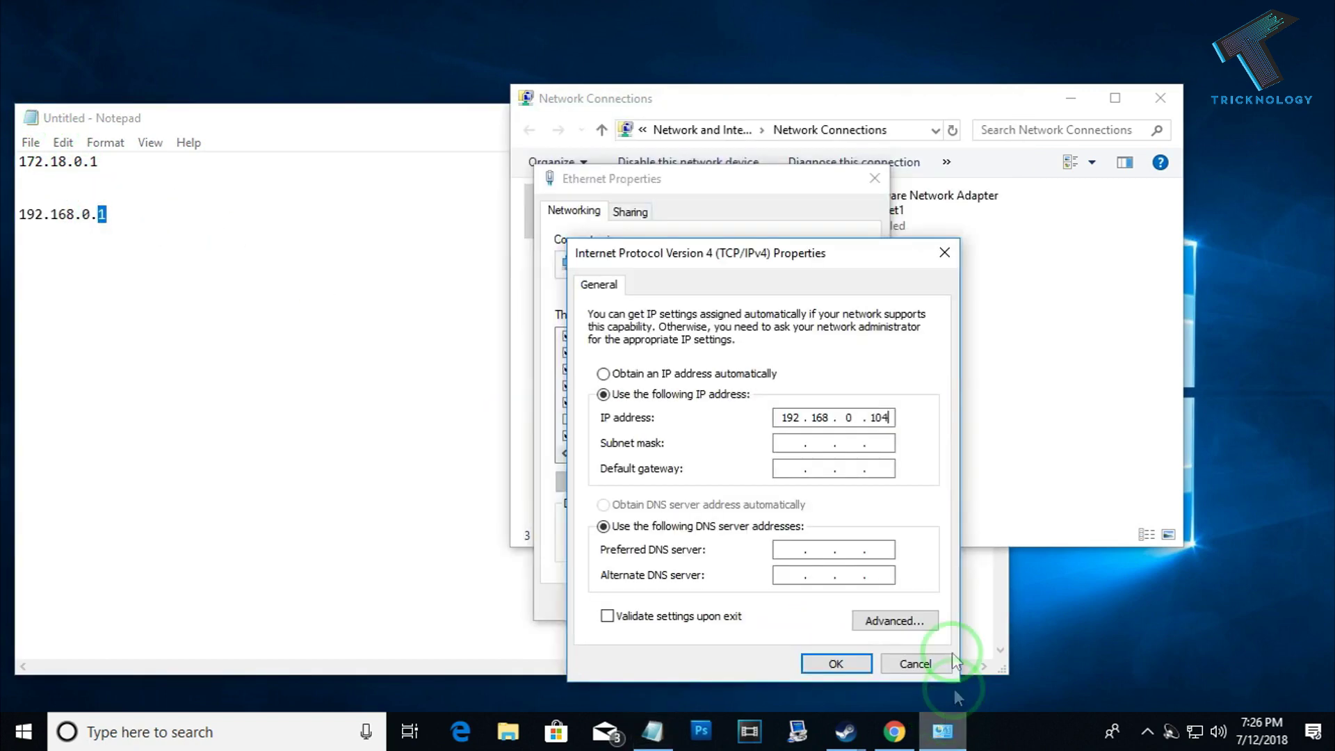
left_click(791, 449)
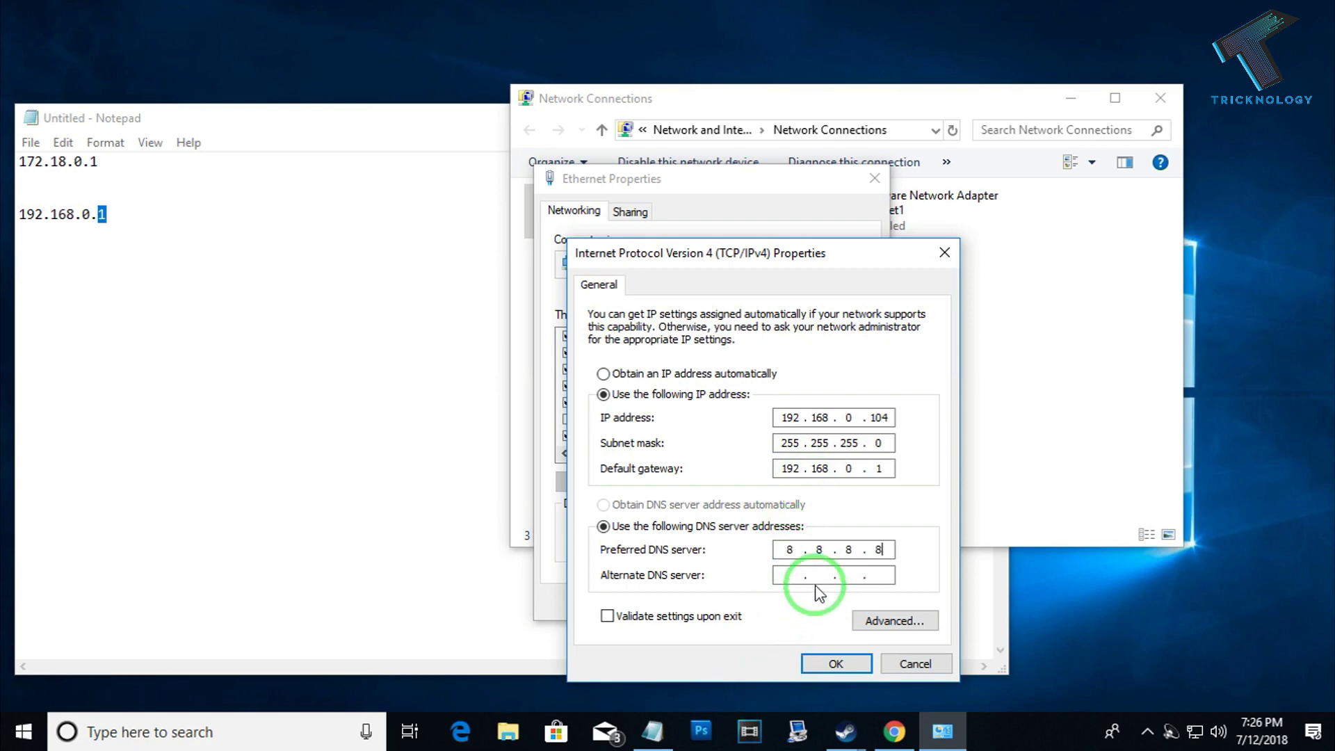
left_click(794, 577)
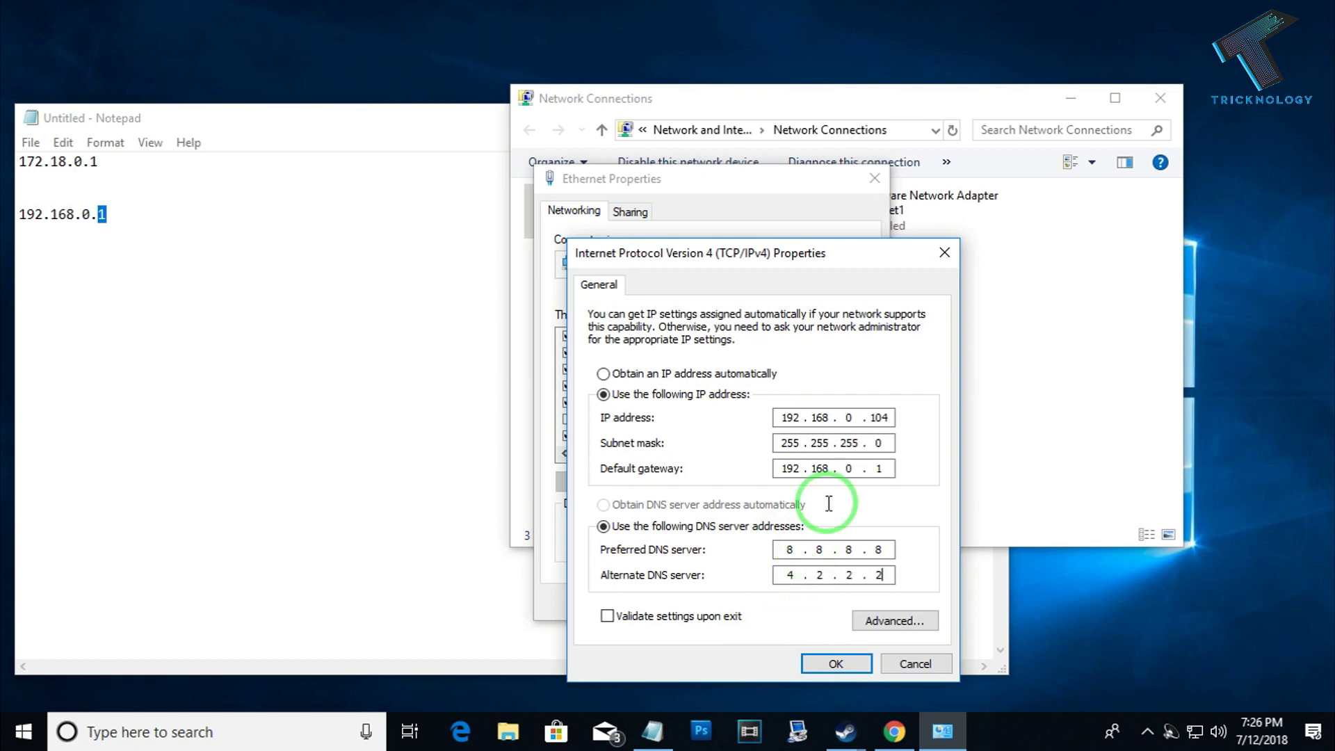
left_click(883, 622)
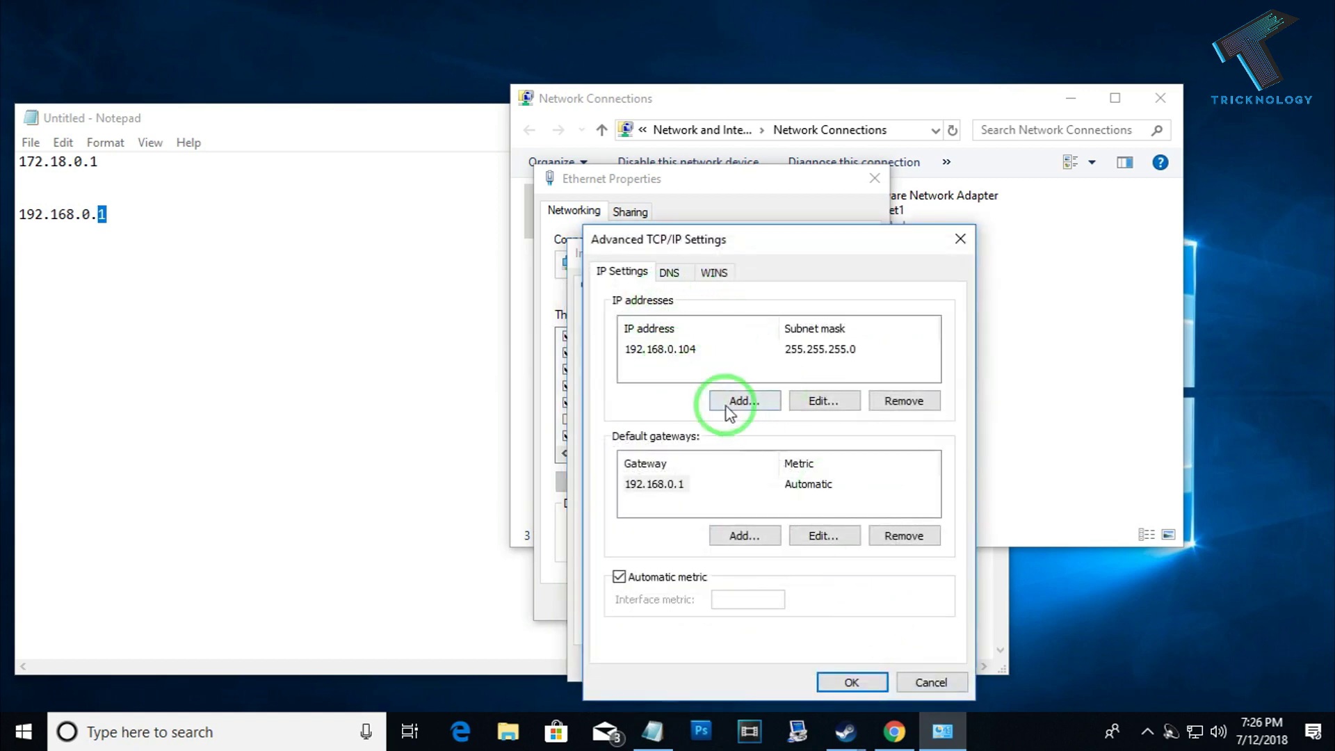
Add a second IP address 172.18.0.1 with subnet mask 255.255.0.0.
left_click(754, 405)
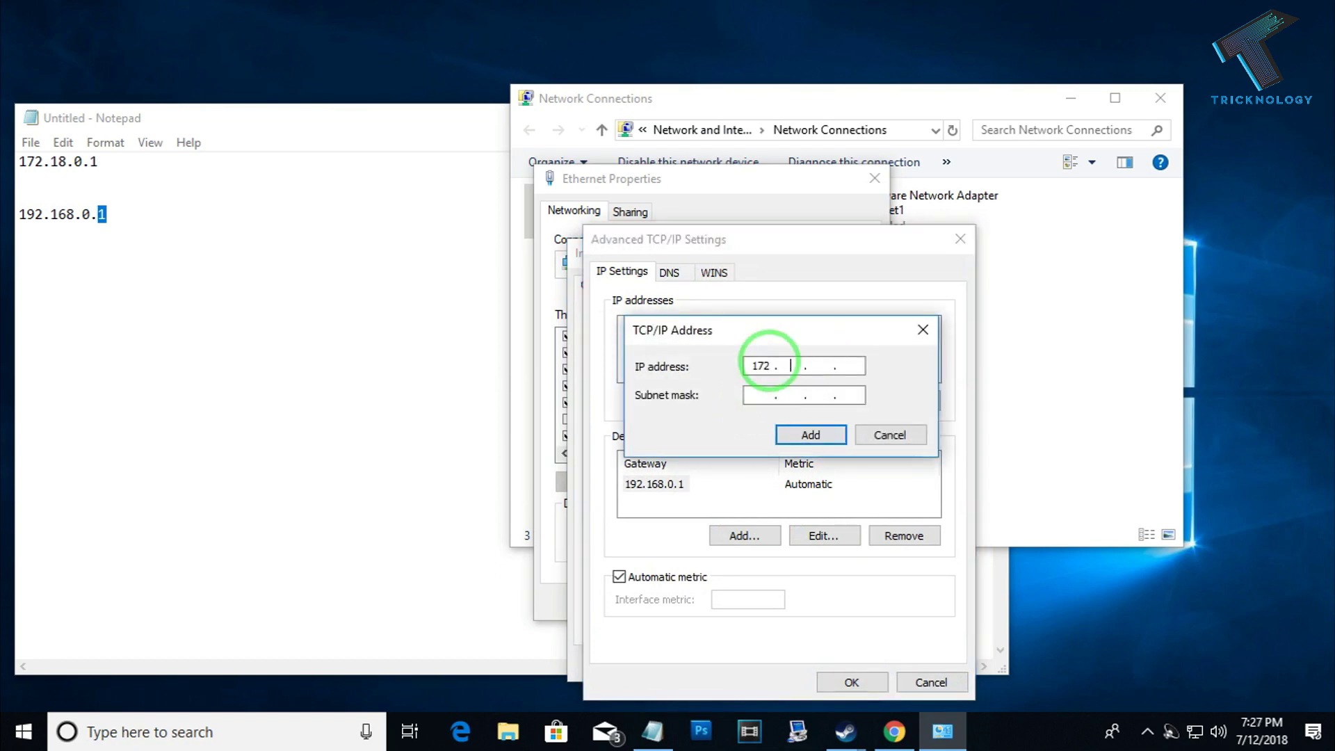
type("172")
double_click(104, 162)
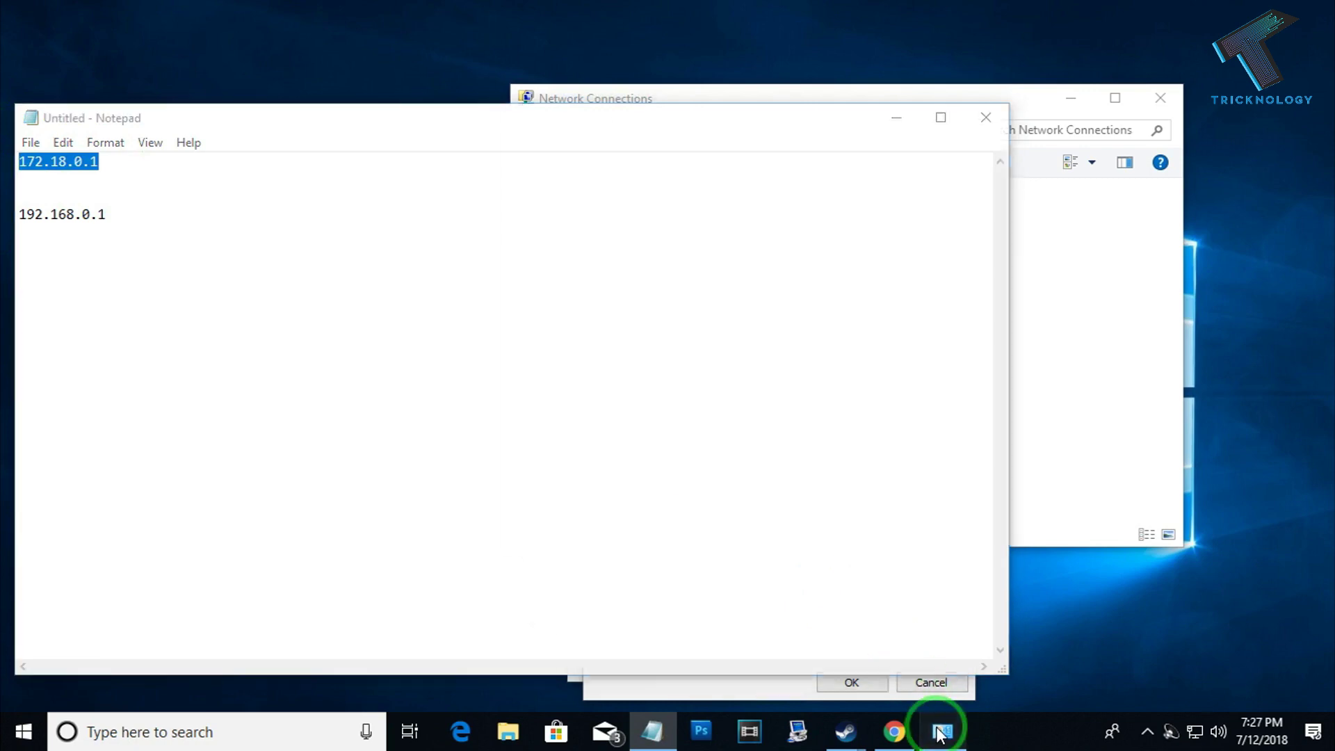
left_click(940, 731)
left_click(780, 360)
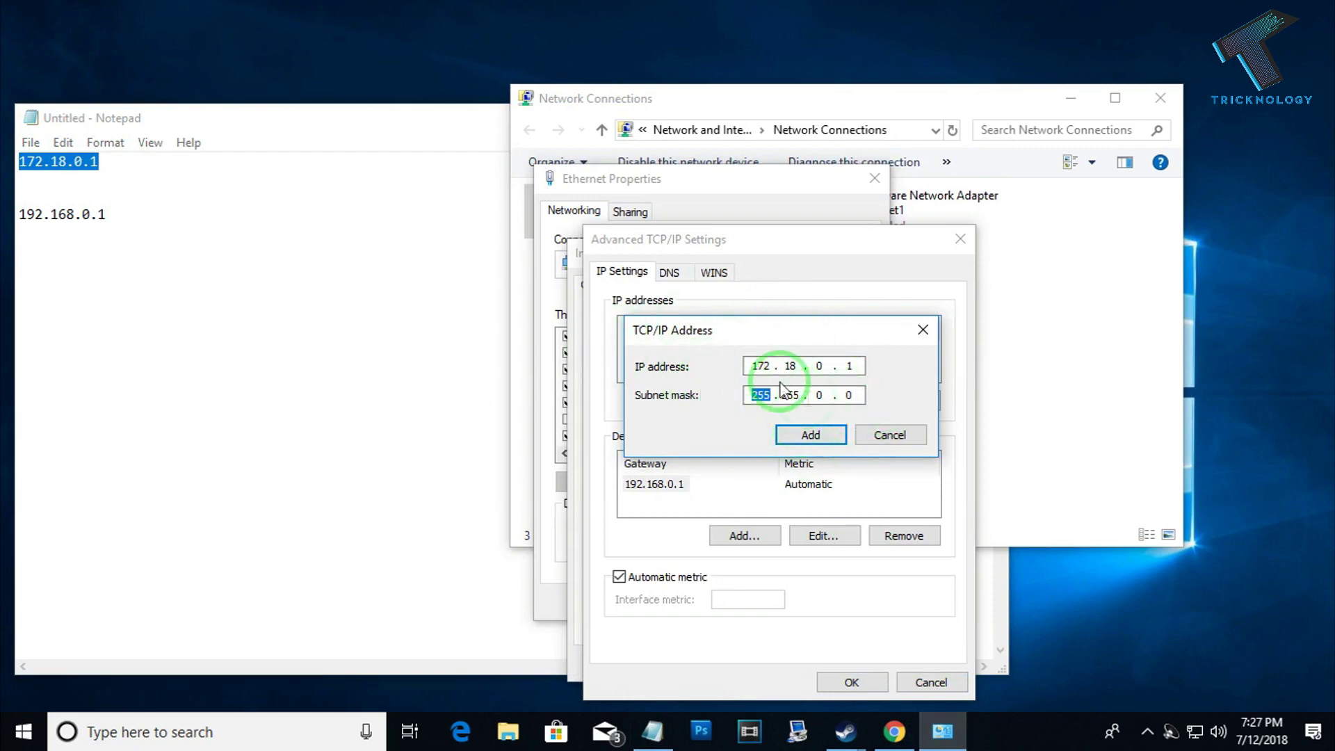
left_click(809, 434)
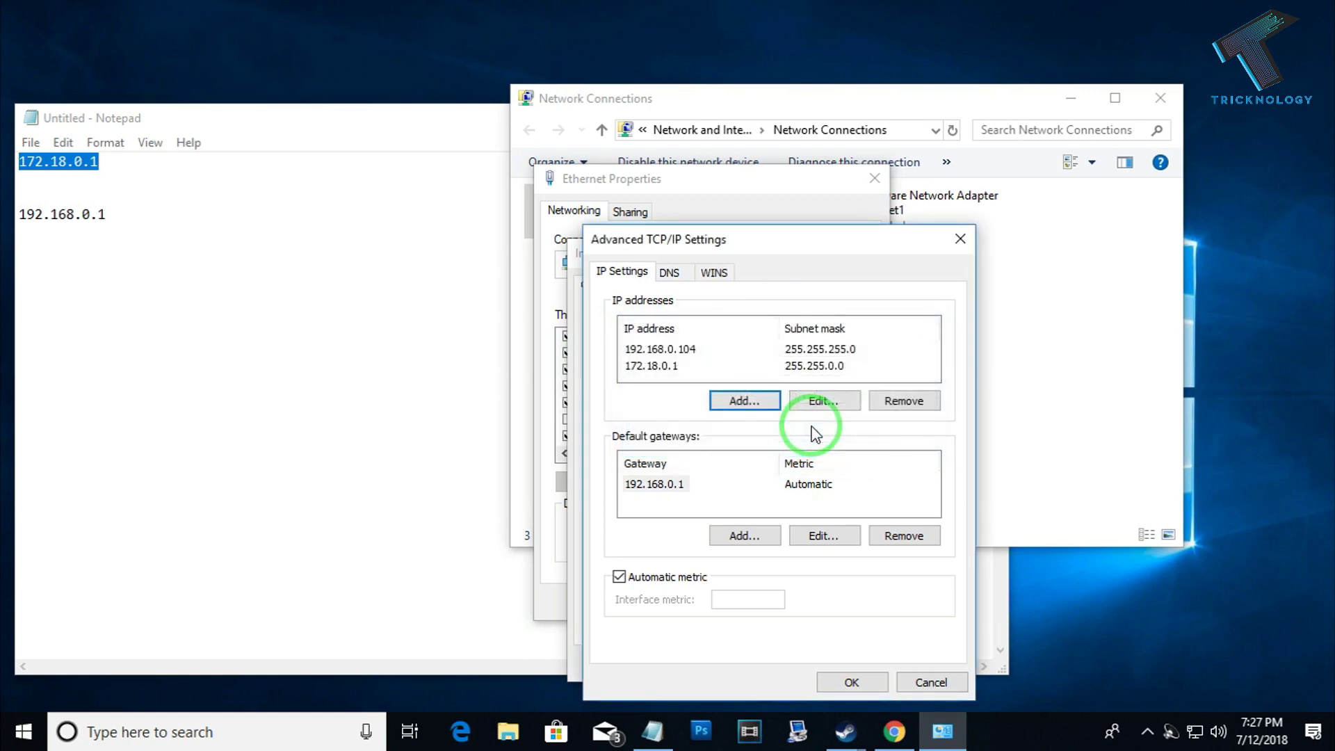
Add 172.18.0.1 as a second default gateway.
left_click(761, 545)
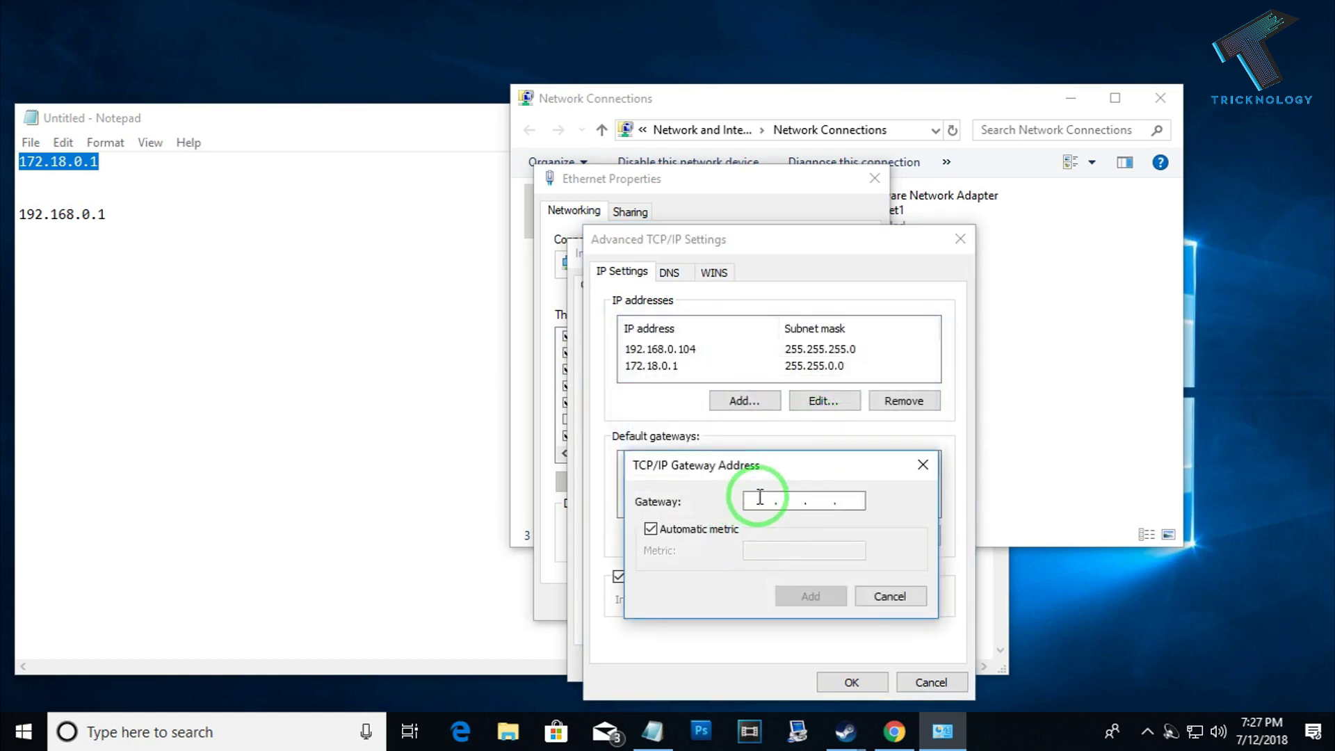
left_click(920, 464)
left_click(748, 536)
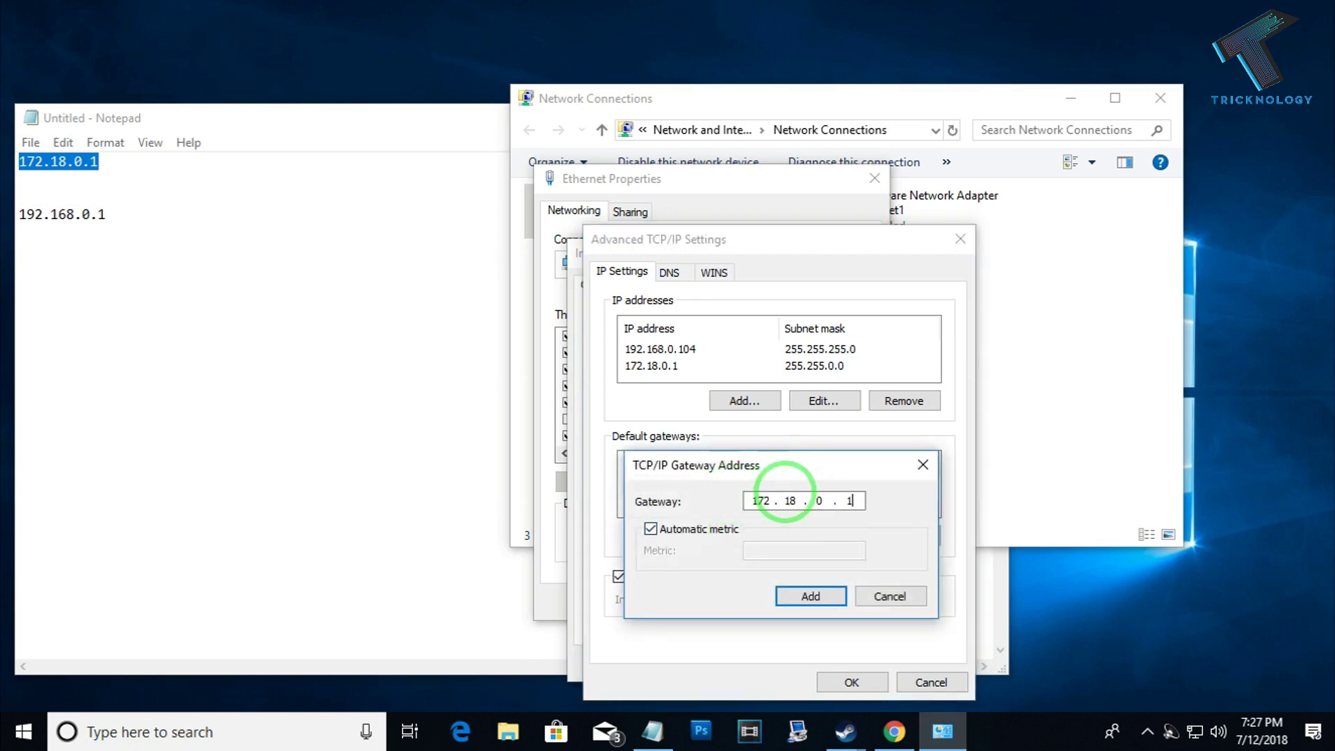
left_click(840, 596)
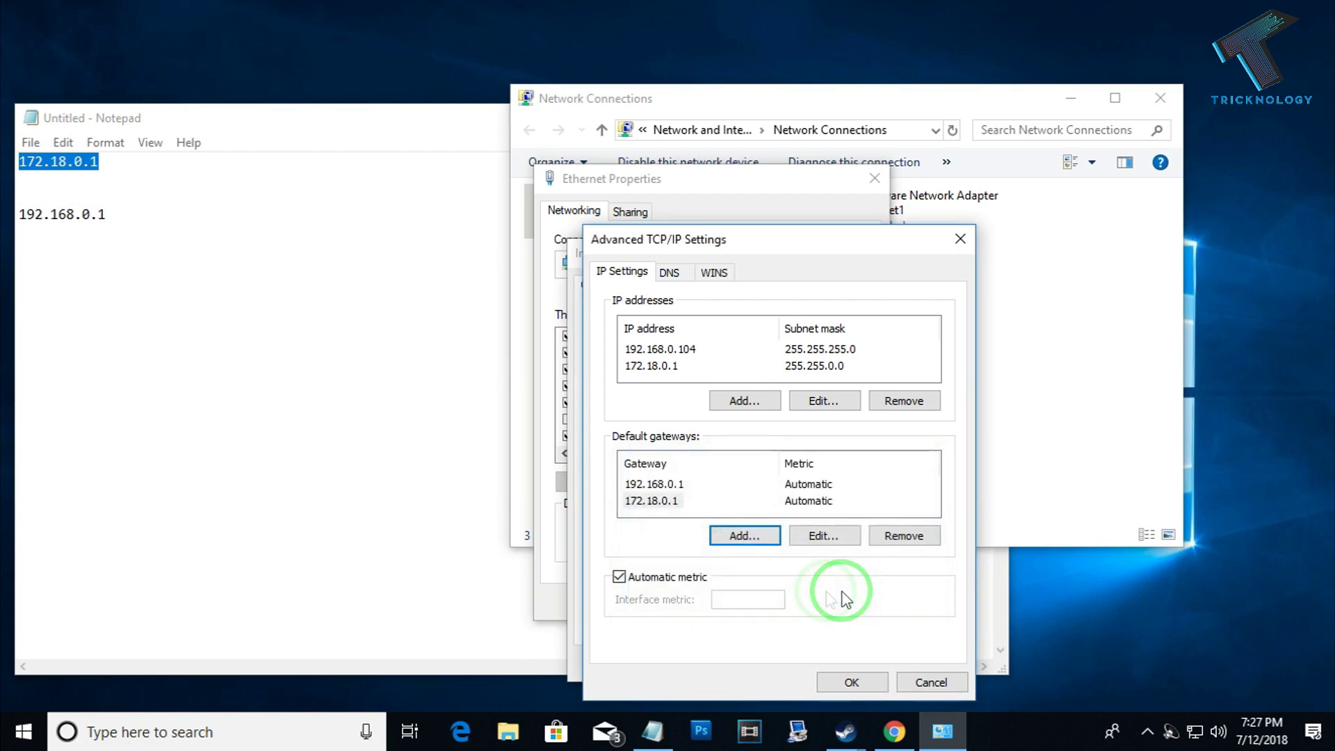
Add 10.10.10.1 as a third DNS server on the DNS tab.
left_click(669, 273)
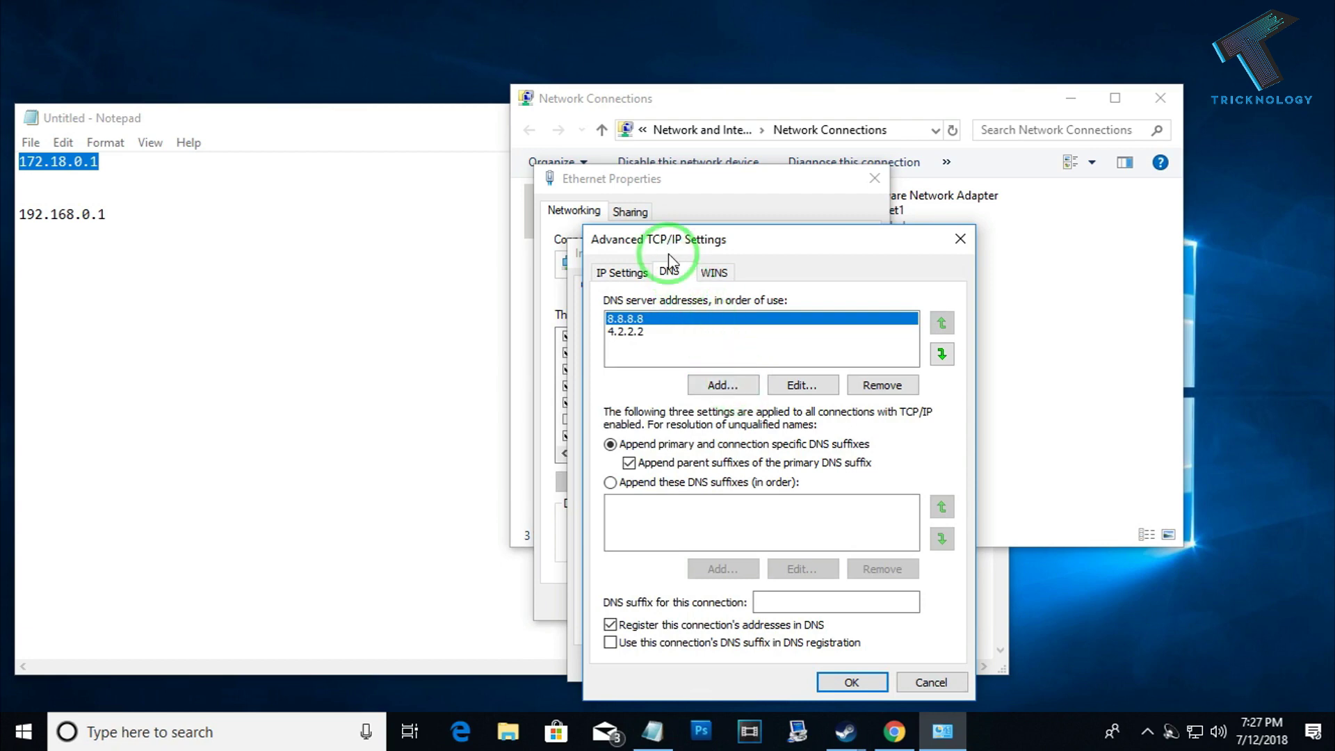
left_click(714, 382)
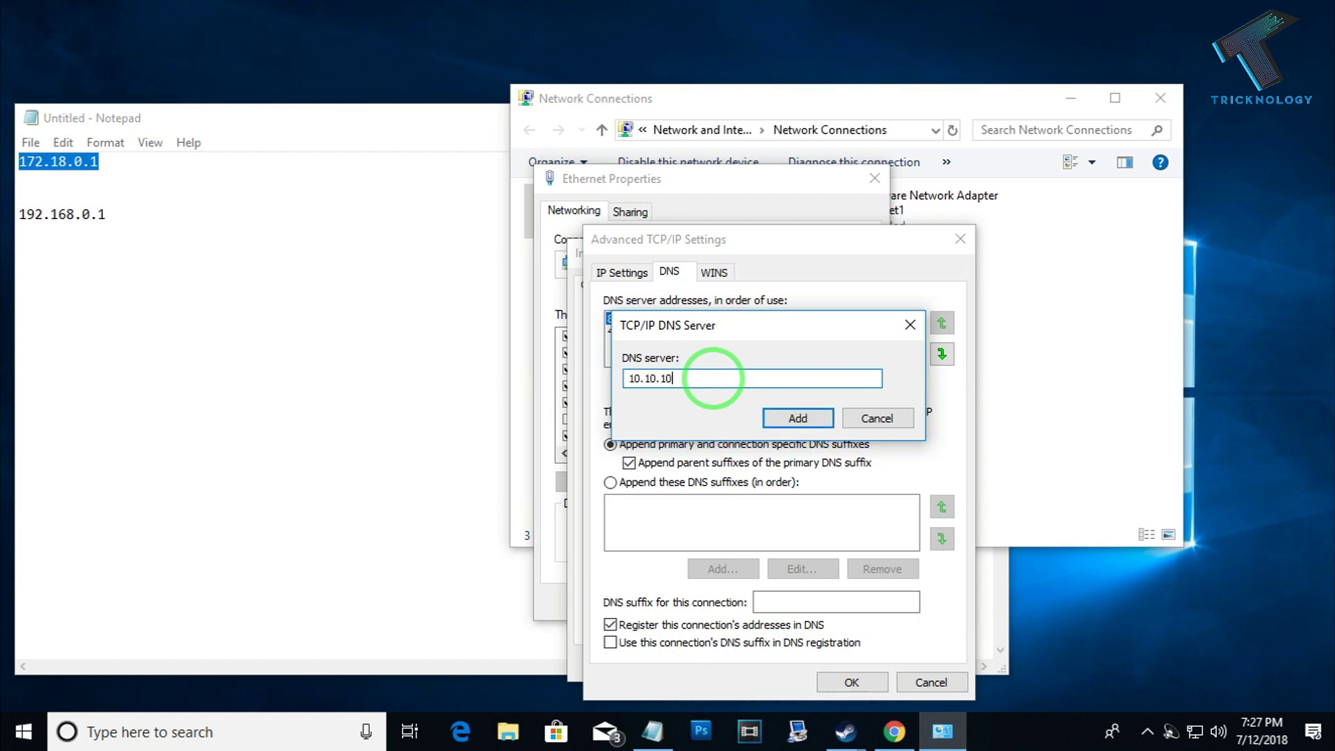
type(".1")
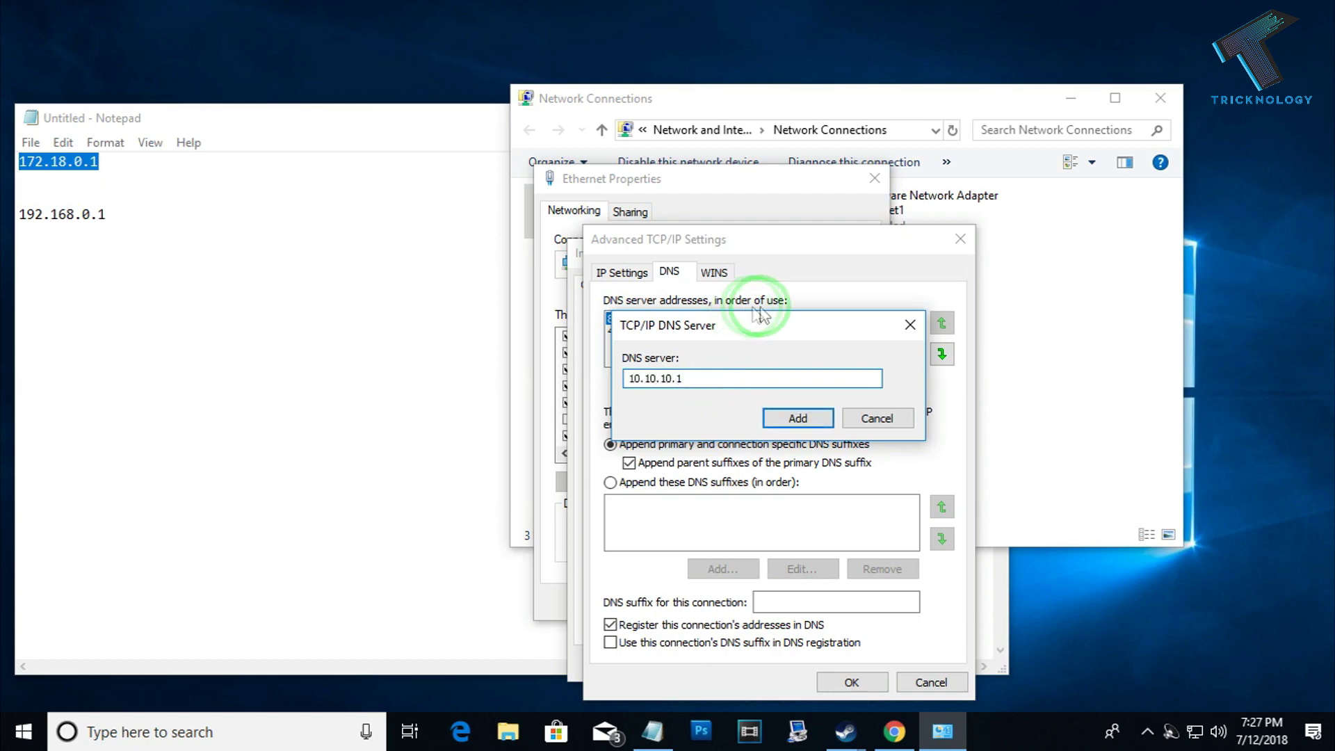
left_click(793, 416)
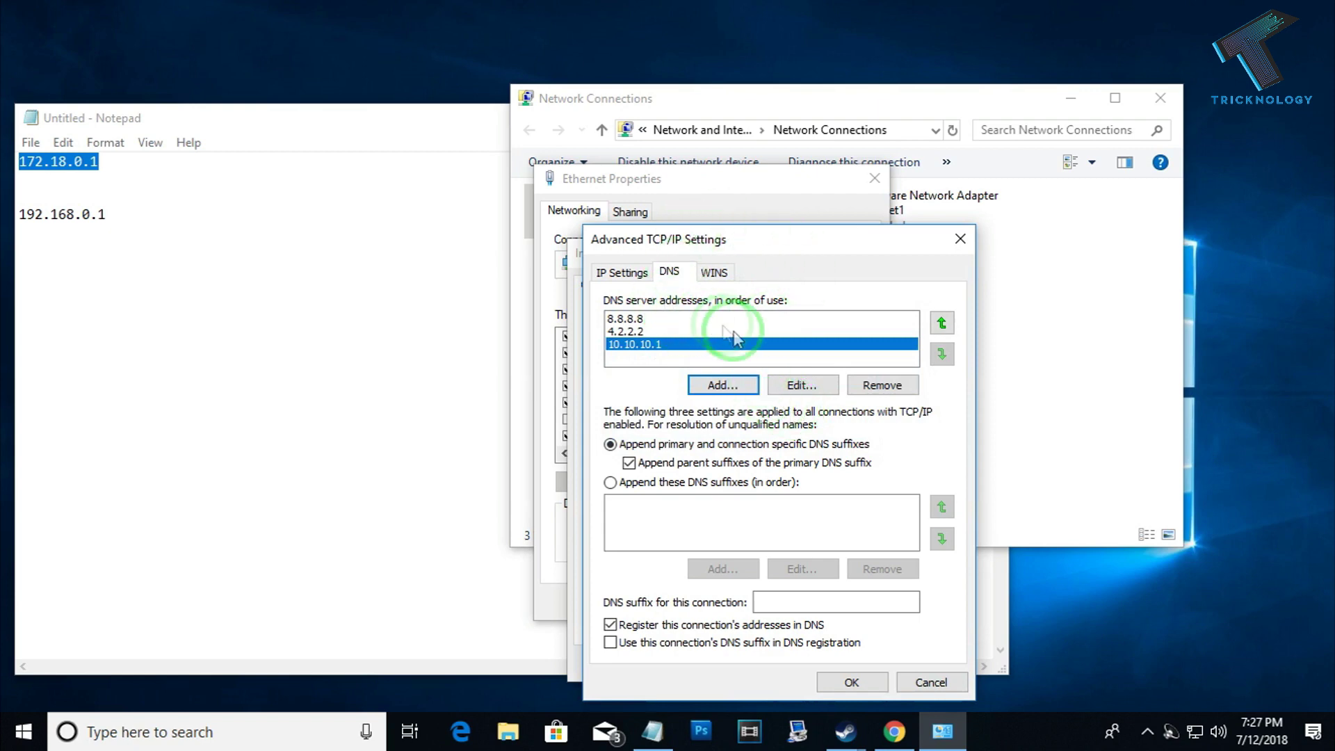
Save the advanced and IPv4 settings and close the Ethernet properties.
left_click(868, 688)
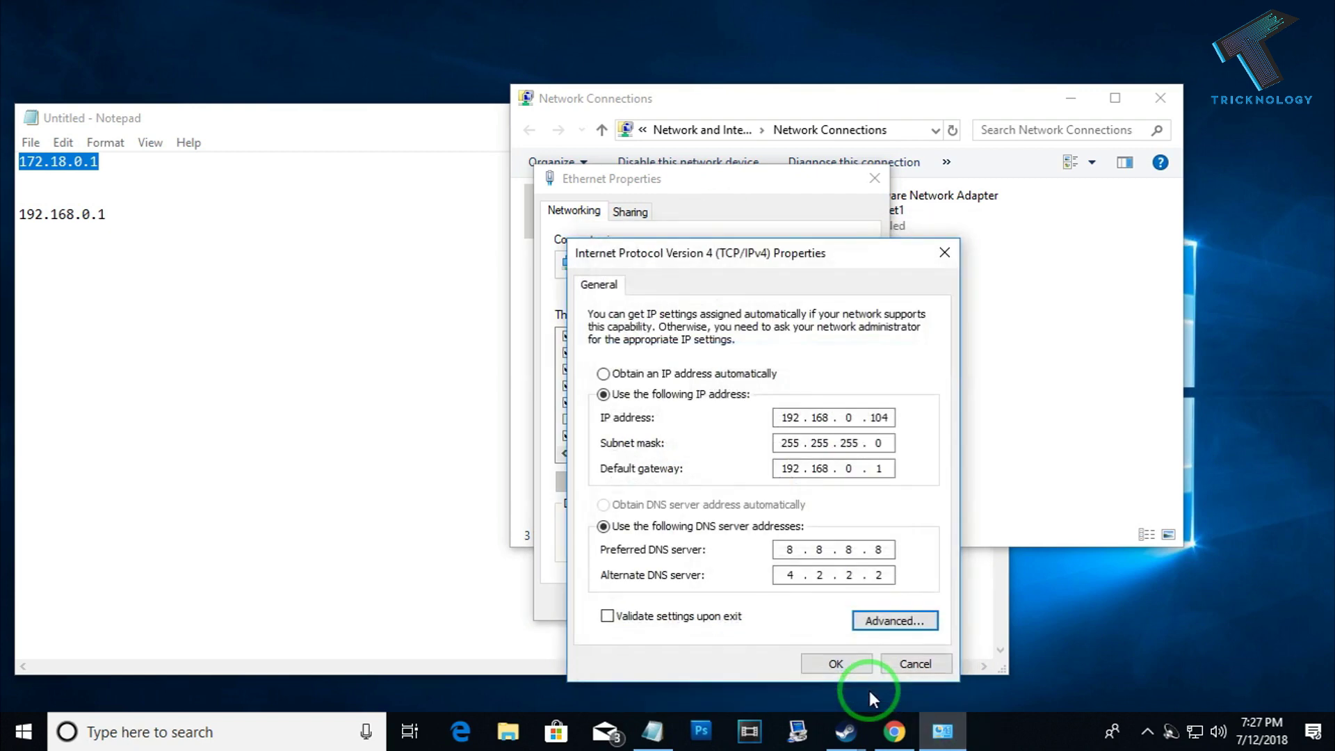
left_click(847, 664)
left_click(771, 602)
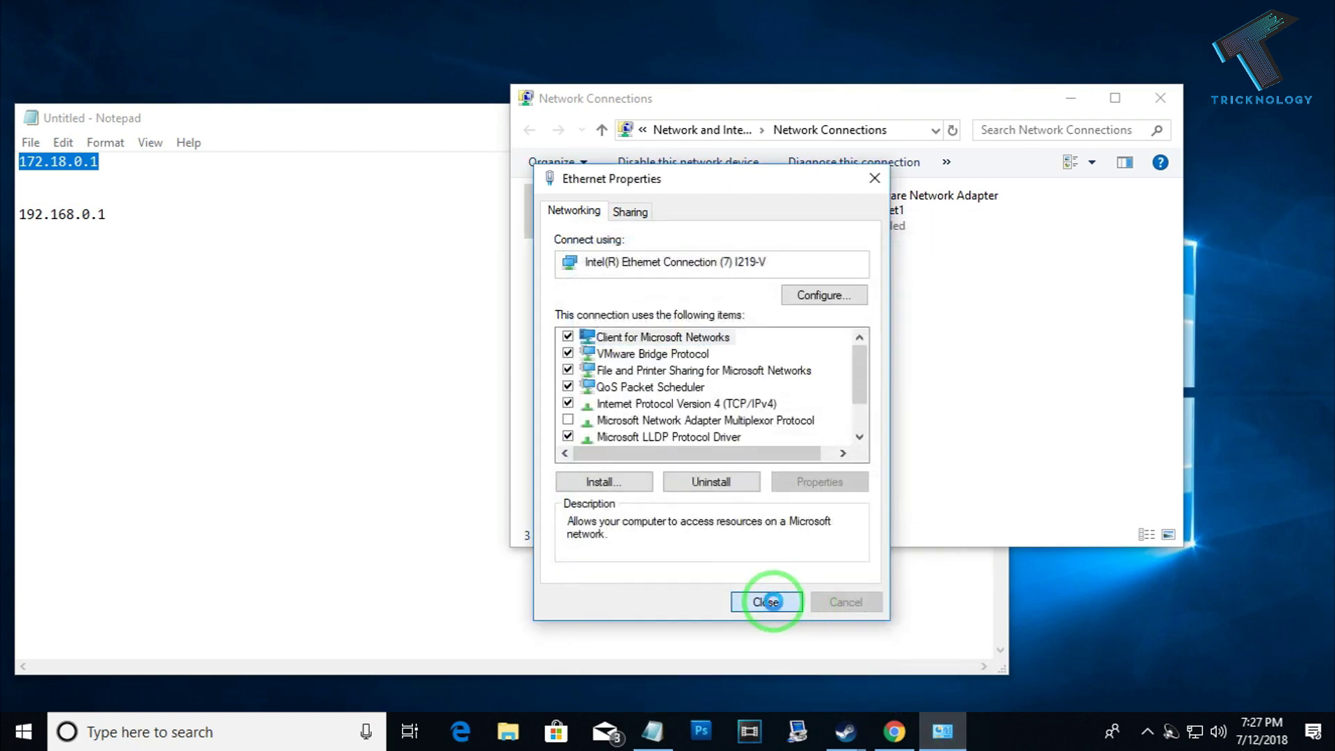